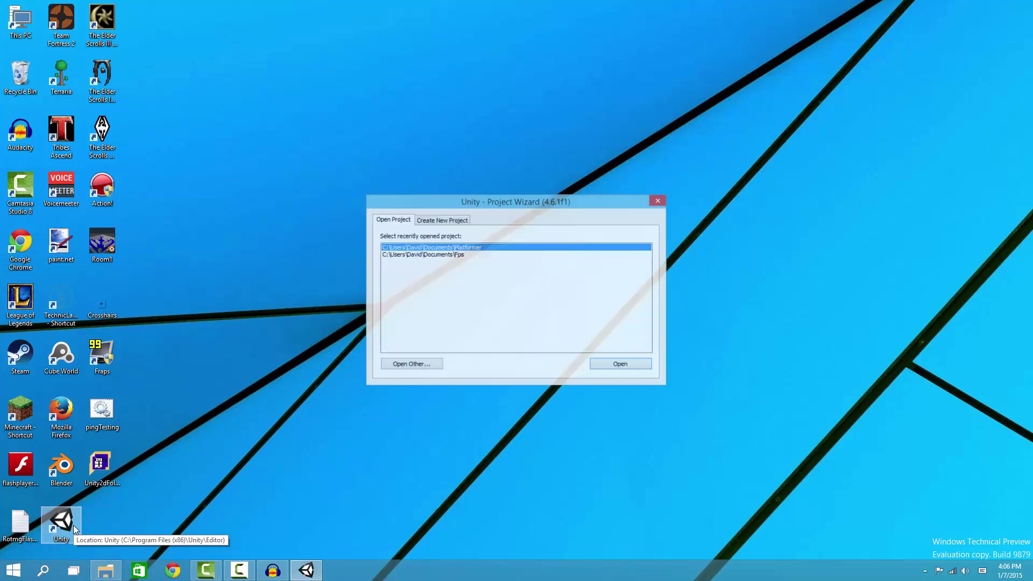
# Step: Create a new project named 2DPlatformerTutorial in the Documents folder with its defaults set up for 2D
pyautogui.click(451, 221)
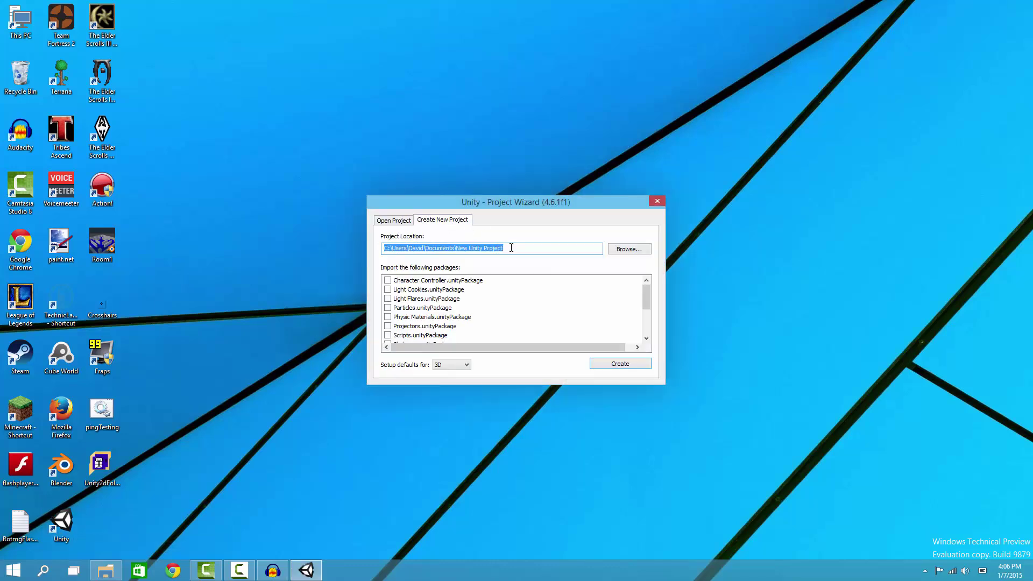
pyautogui.moveTo(503, 248); pyautogui.dragTo(456, 262)
pyautogui.write('2DPlat')
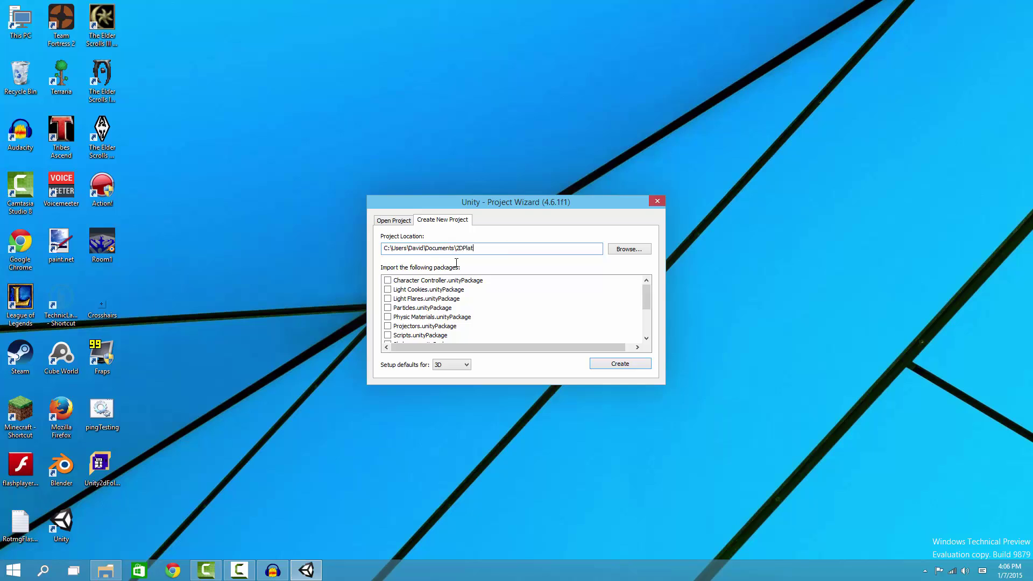
pyautogui.write('formerTutorial')
pyautogui.click(461, 365)
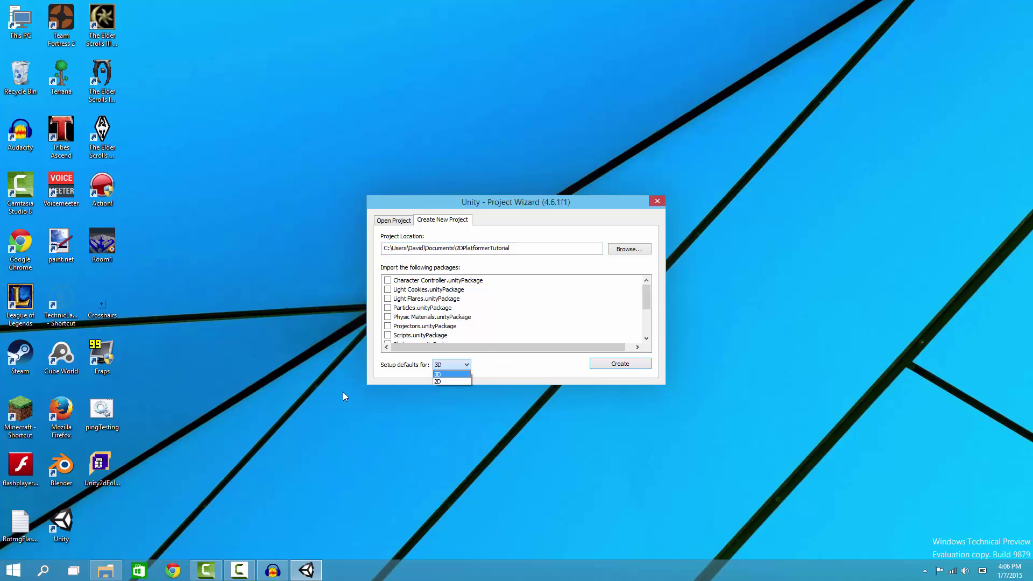
pyautogui.click(464, 382)
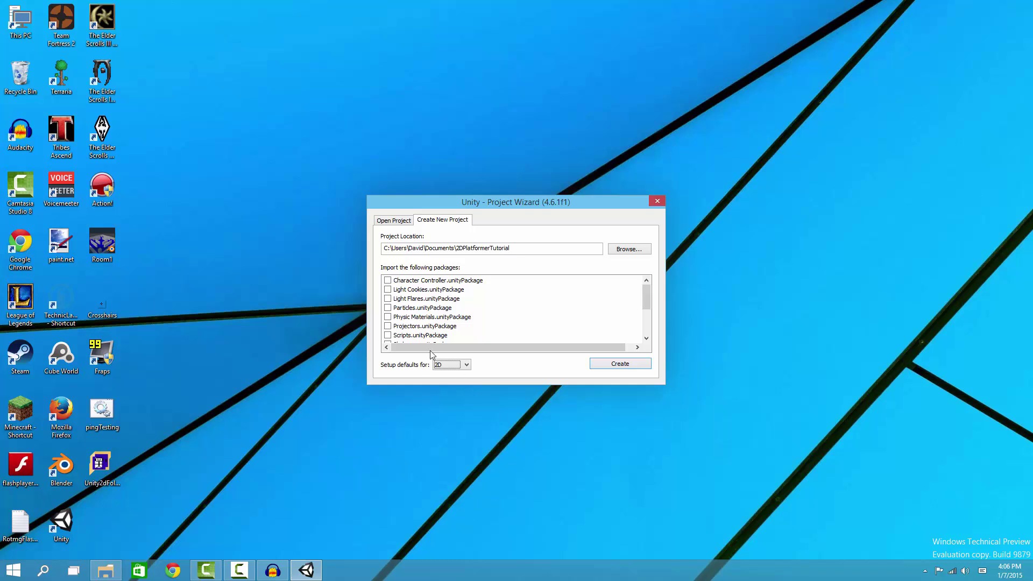
pyautogui.click(608, 364)
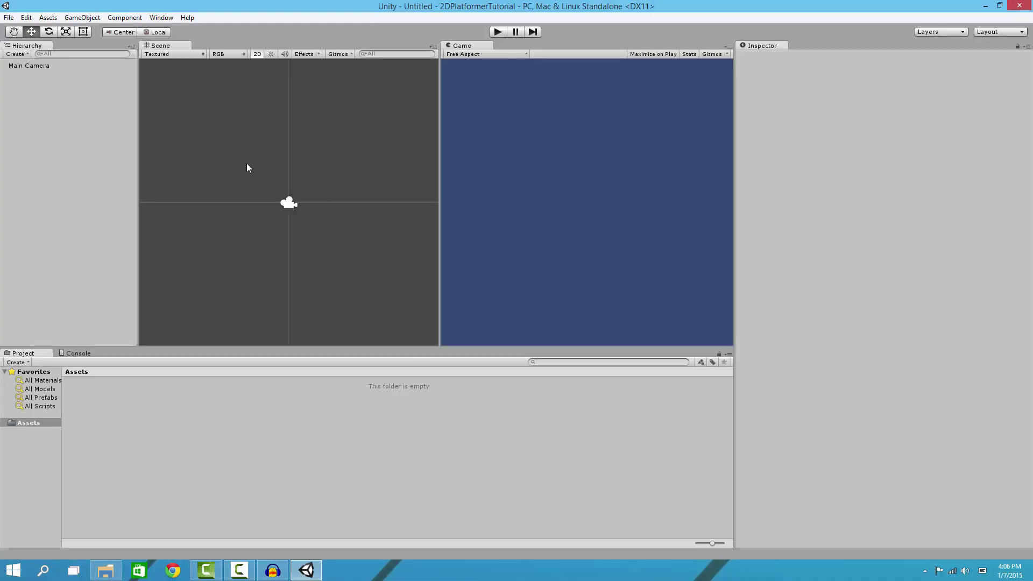
pyautogui.click(289, 203)
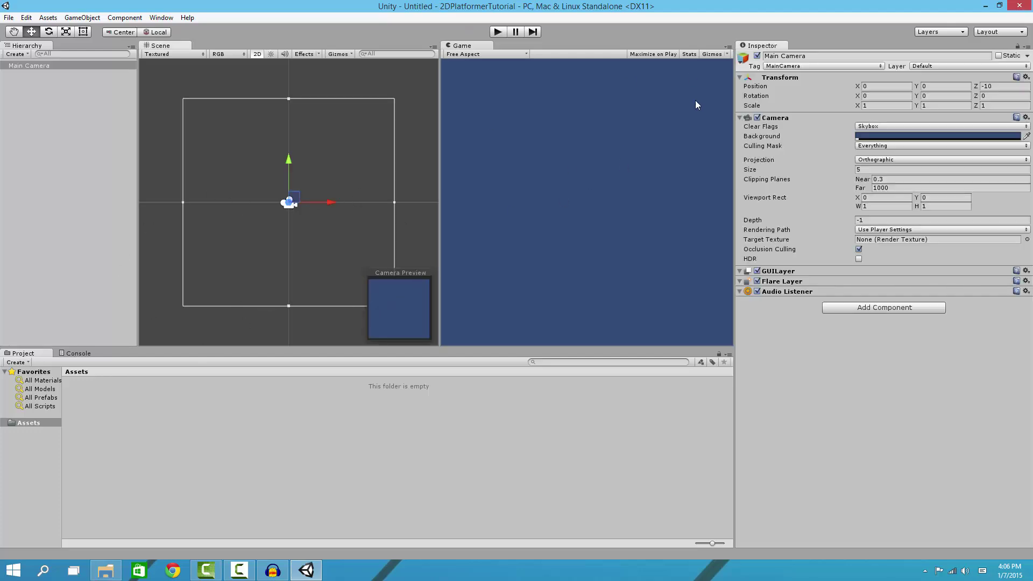
pyautogui.click(69, 180)
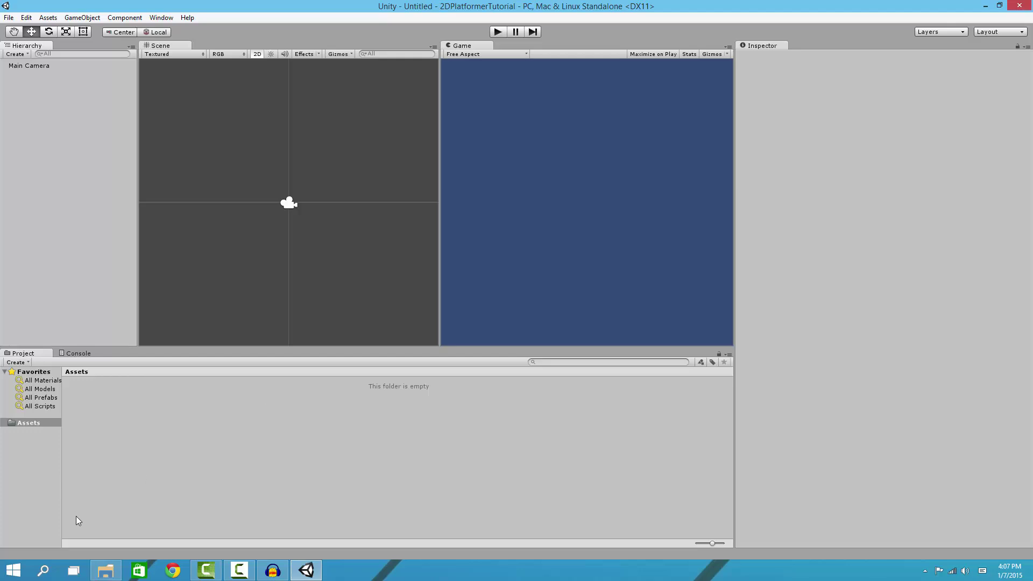
# Step: Import the StickDude and TheFloor images from Unity2dFolder into Assets, and place StickDude in the scene at about X 0.32, Y -0.75
pyautogui.click(106, 571)
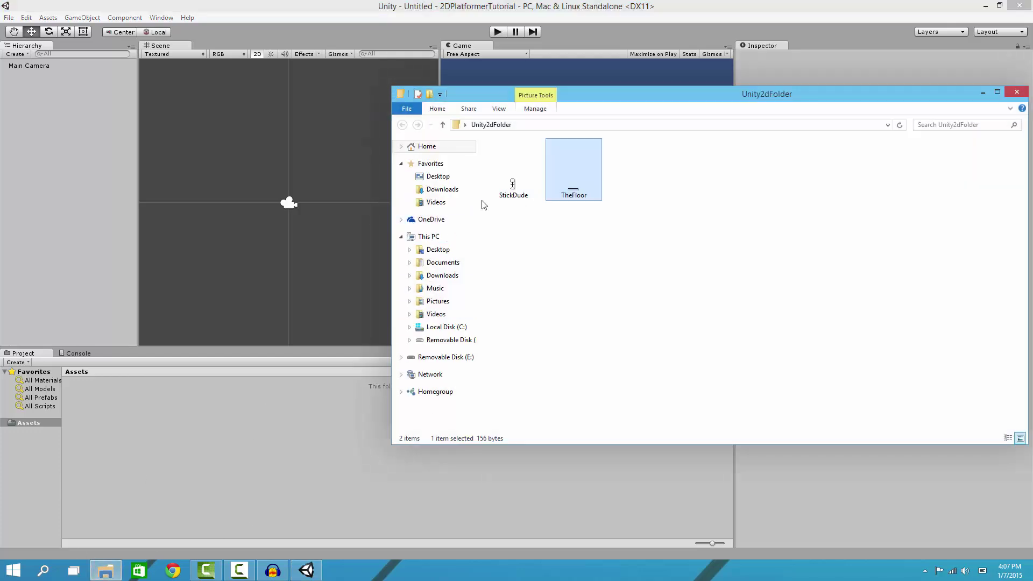
pyautogui.click(506, 189)
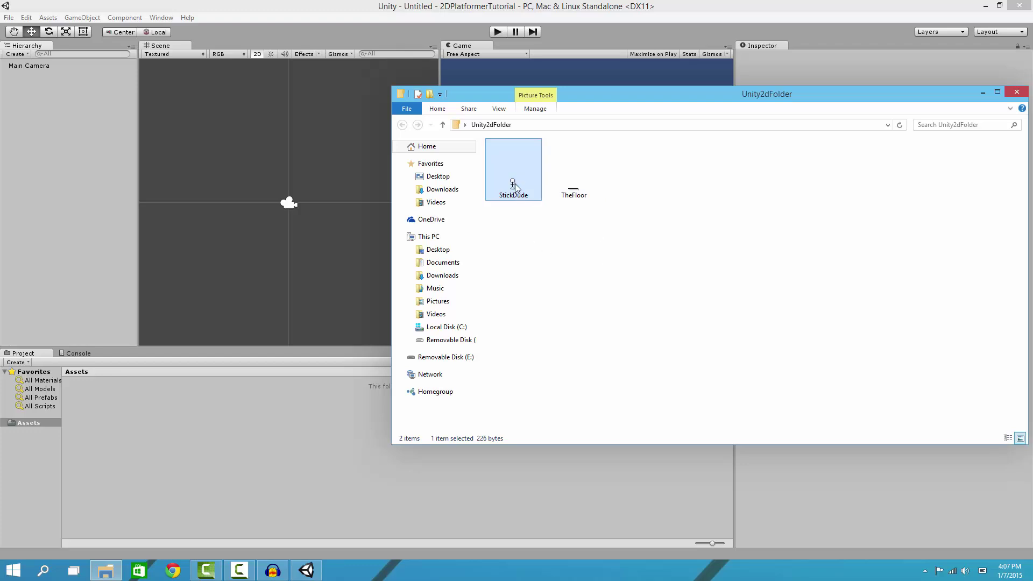
pyautogui.moveTo(515, 187); pyautogui.dragTo(189, 464)
pyautogui.moveTo(586, 157); pyautogui.dragTo(151, 452)
pyautogui.click(150, 452)
pyautogui.moveTo(79, 406); pyautogui.dragTo(293, 219)
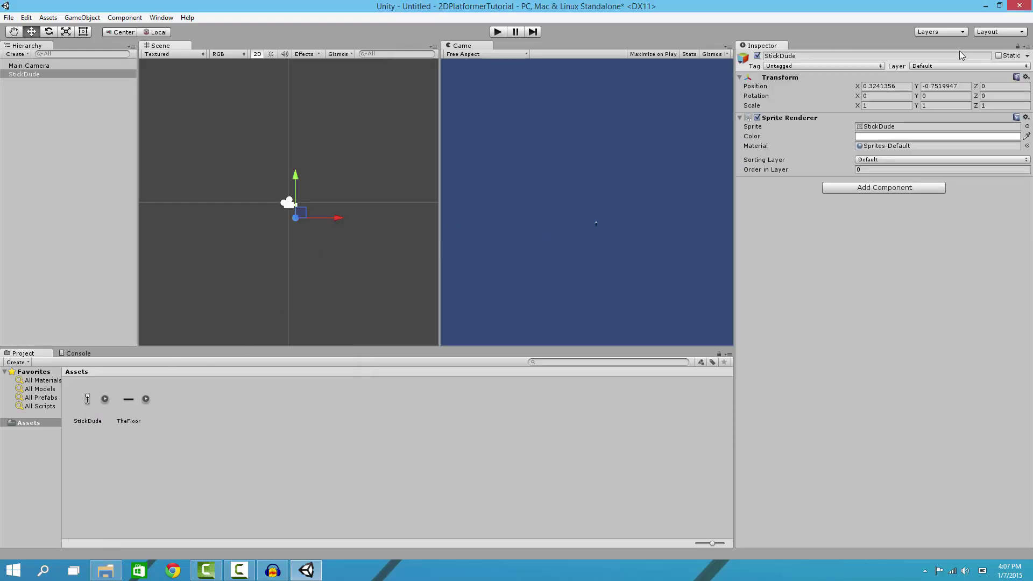
# Step: Try scaling StickDude to 10 on X and Y, and undo both scale changes
pyautogui.click(896, 104)
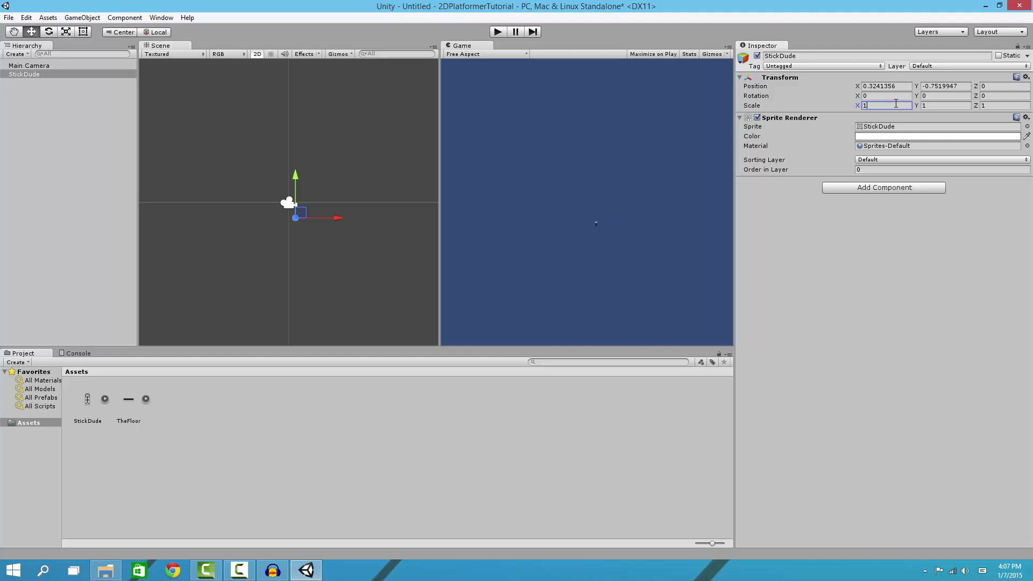
pyautogui.write('10')
pyautogui.press('Tab')
pyautogui.write('10')
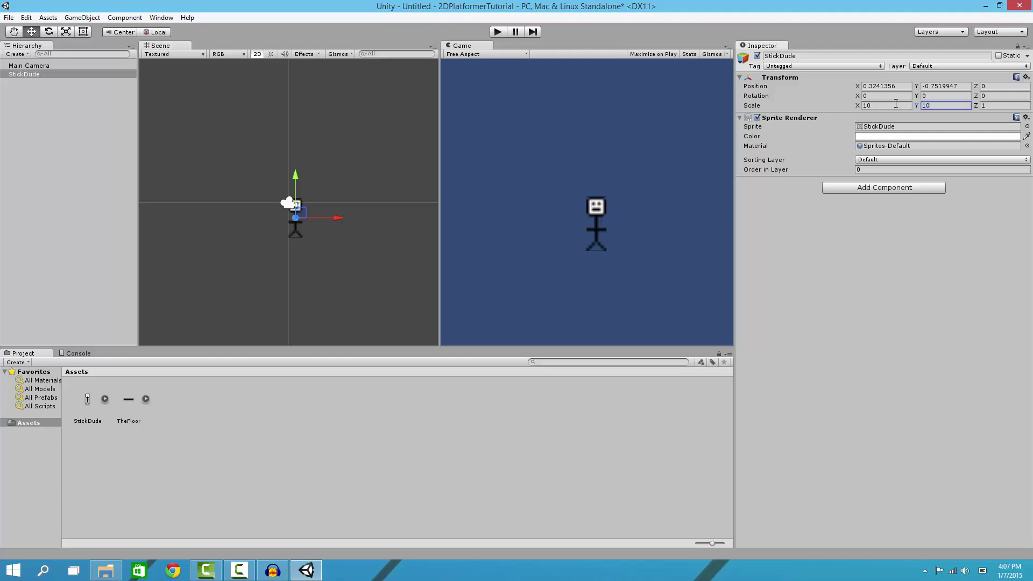
pyautogui.hotkey('ctrl', 'z')
pyautogui.hotkey('ctrl', 'z')
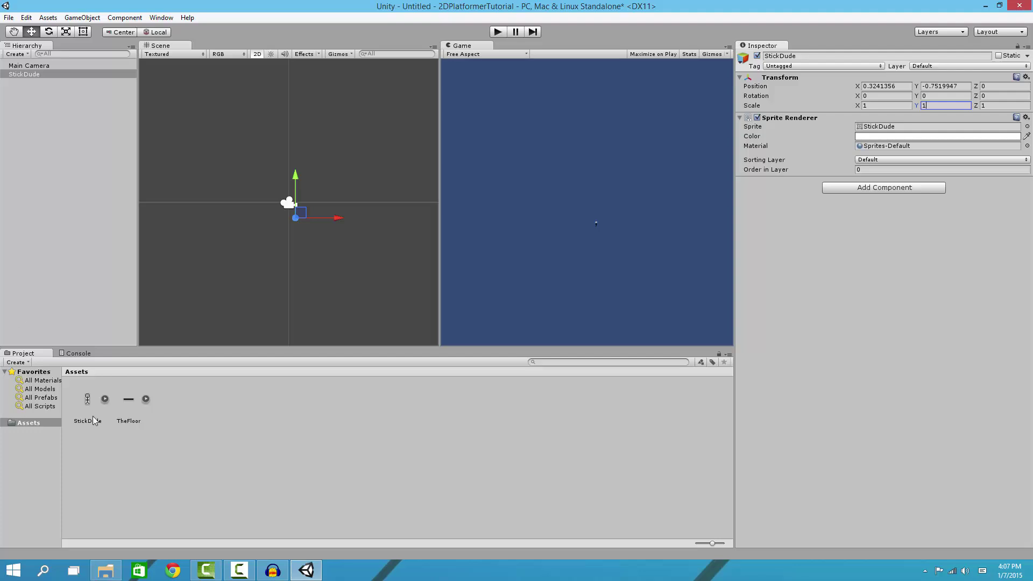
# Step: Set the StickDude texture's import settings to Point filter mode, Truecolor format and 4 pixels per unit, and apply them
pyautogui.click(93, 419)
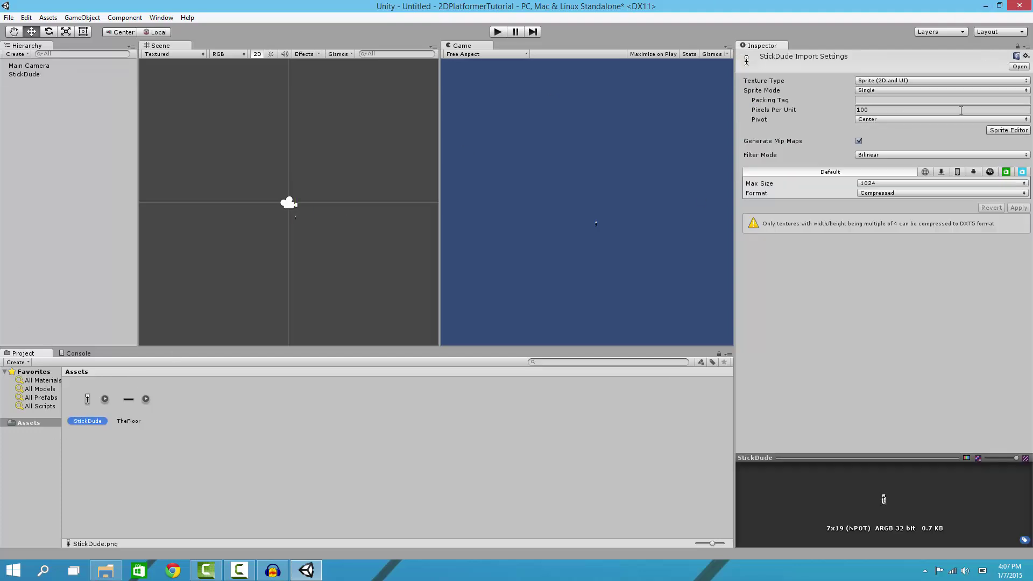
pyautogui.click(203, 466)
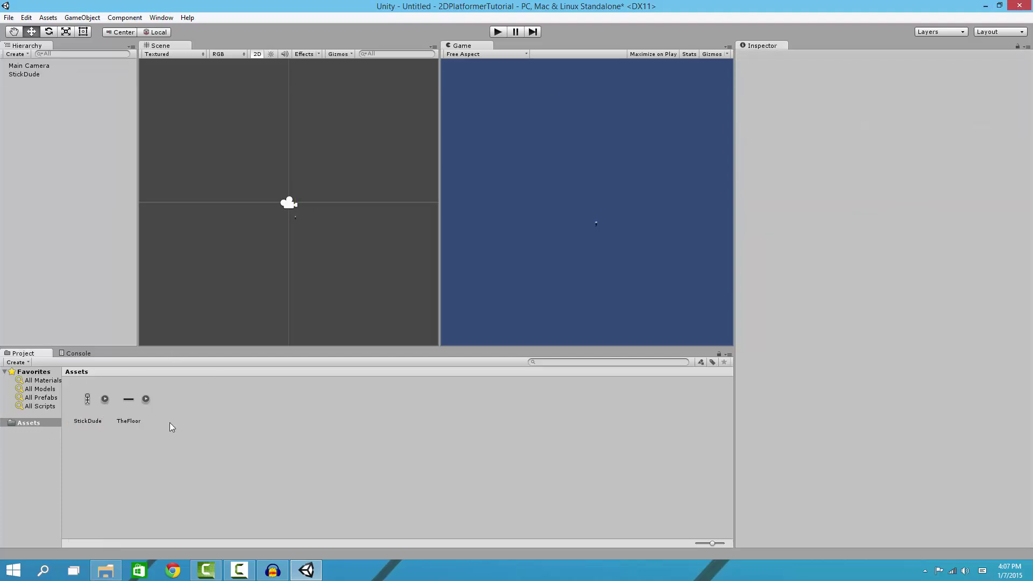
pyautogui.click(83, 400)
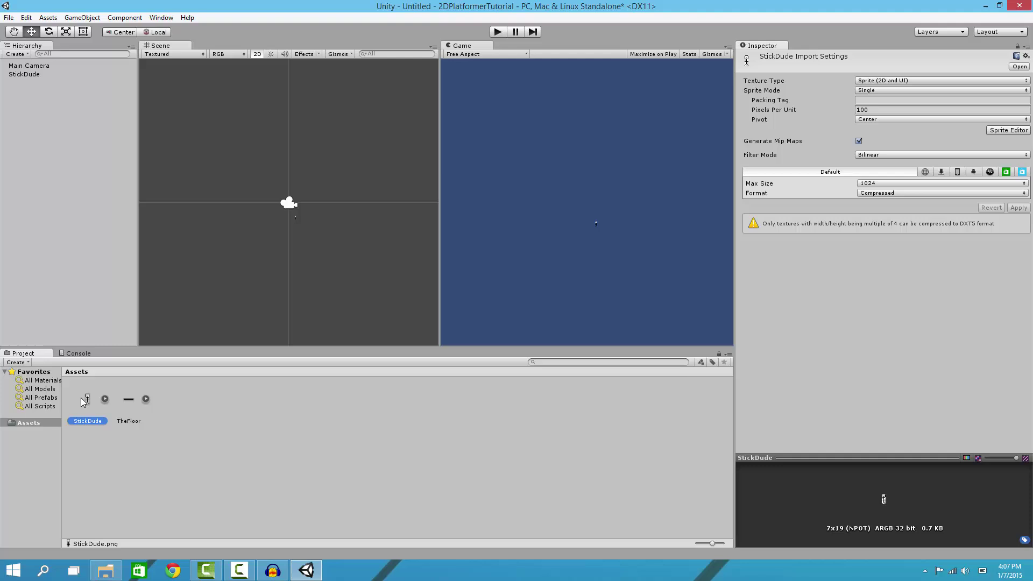
pyautogui.click(872, 156)
pyautogui.click(874, 165)
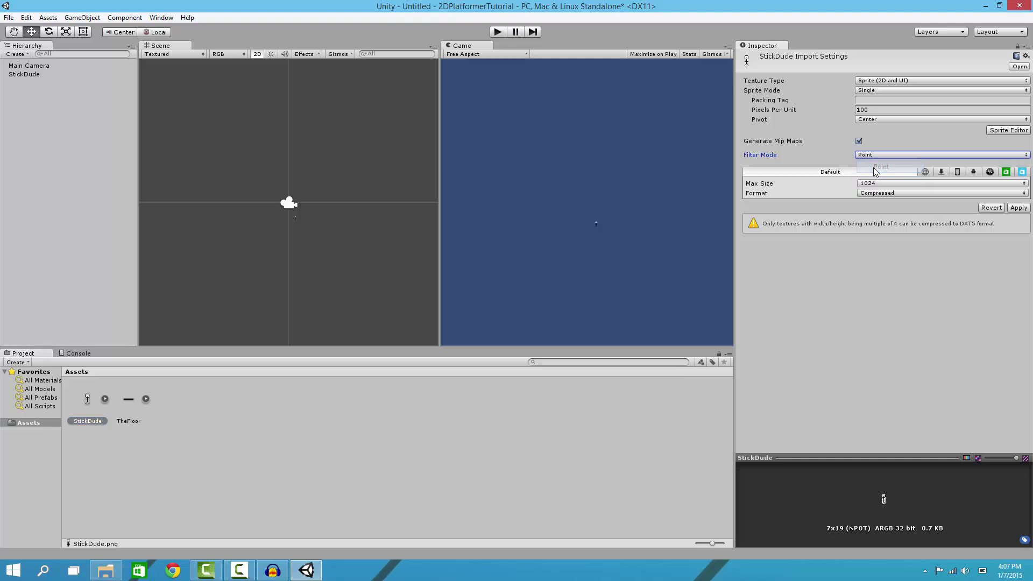
pyautogui.click(873, 195)
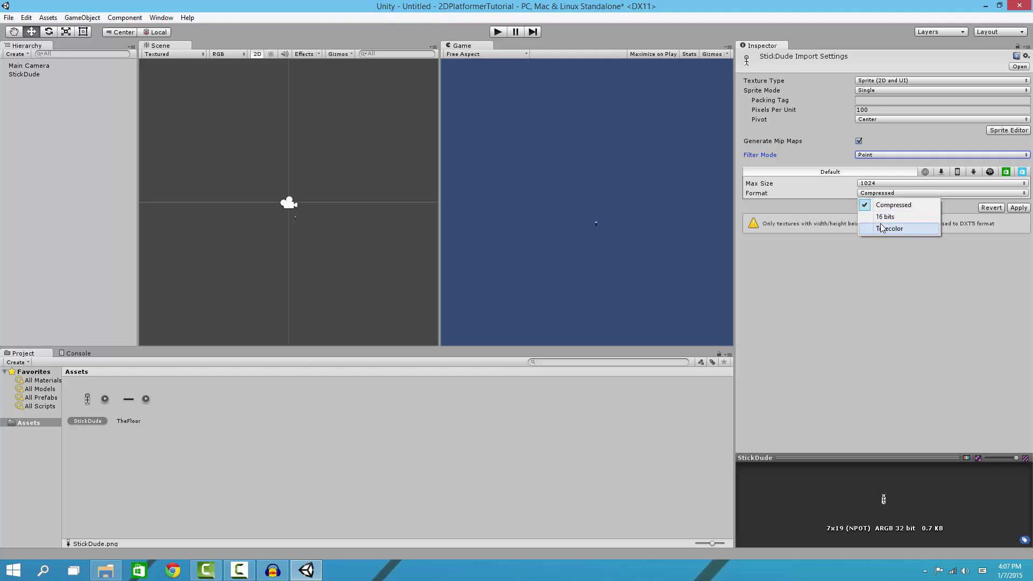
pyautogui.click(880, 229)
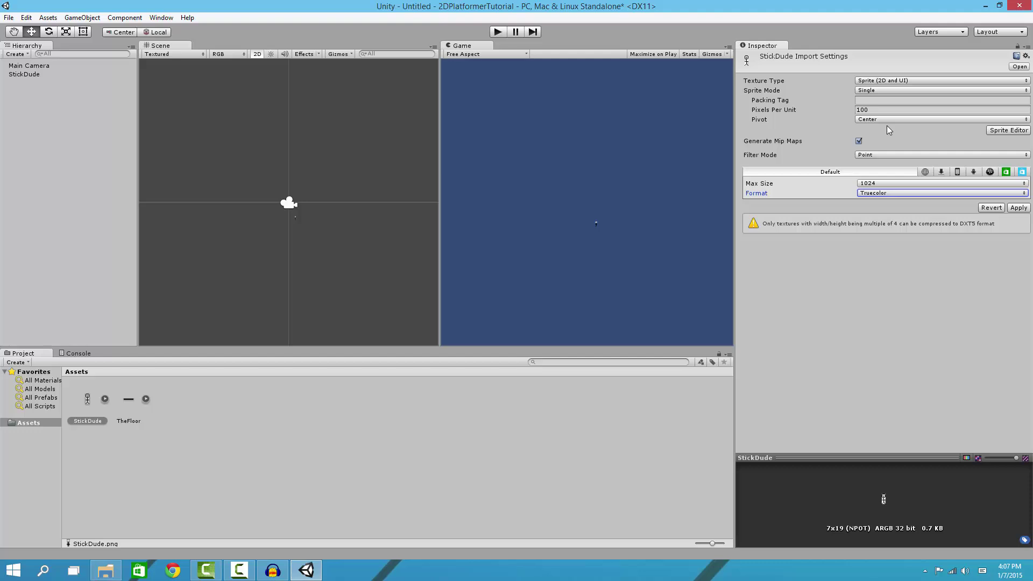
pyautogui.click(864, 109)
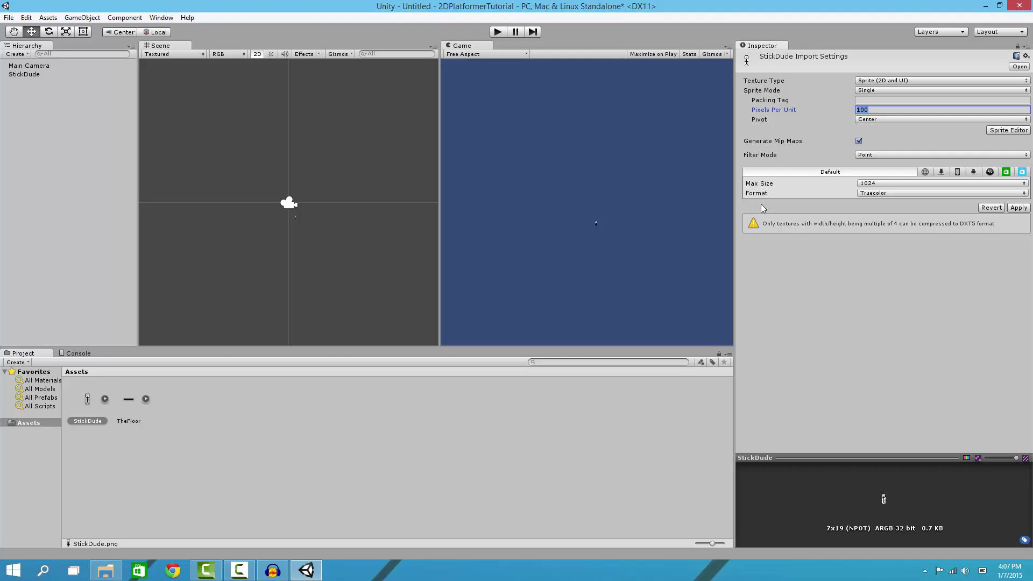
pyautogui.write('4')
pyautogui.click(1018, 208)
# Step: Set the StickDude object's position in the scene to X 0 and Y 0
pyautogui.click(302, 177)
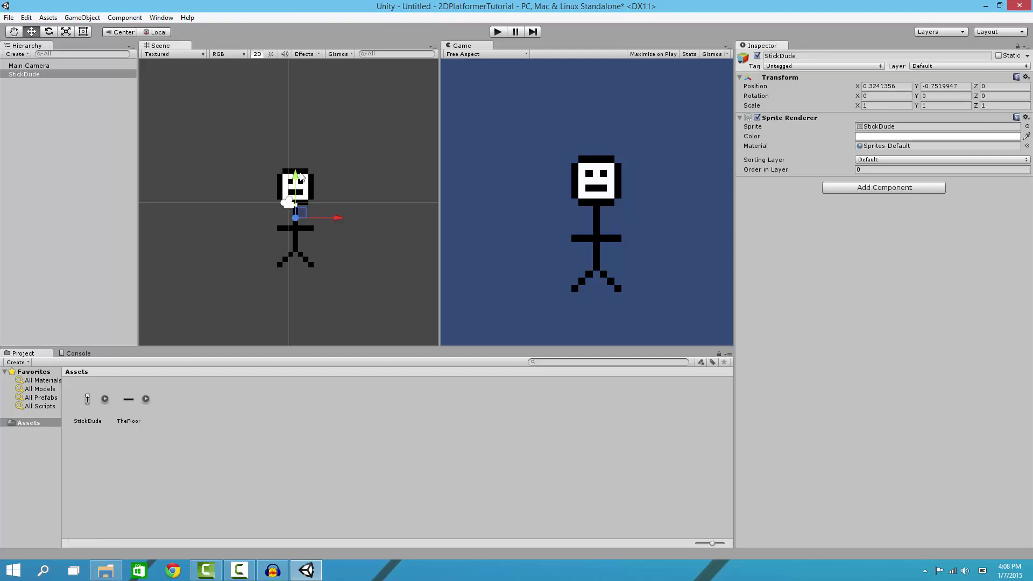
pyautogui.click(899, 88)
pyautogui.write('0')
pyautogui.press('Tab')
pyautogui.write('0')
pyautogui.click(861, 296)
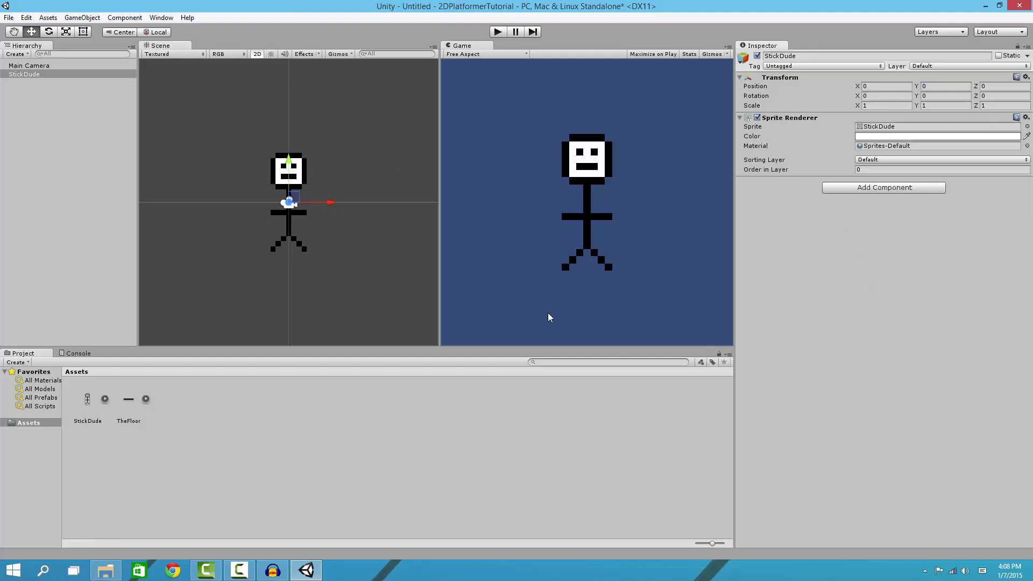
# Step: Set TheFloor texture's import settings to Point filter mode, Truecolor format and 5 pixels per unit, and apply them
pyautogui.click(131, 403)
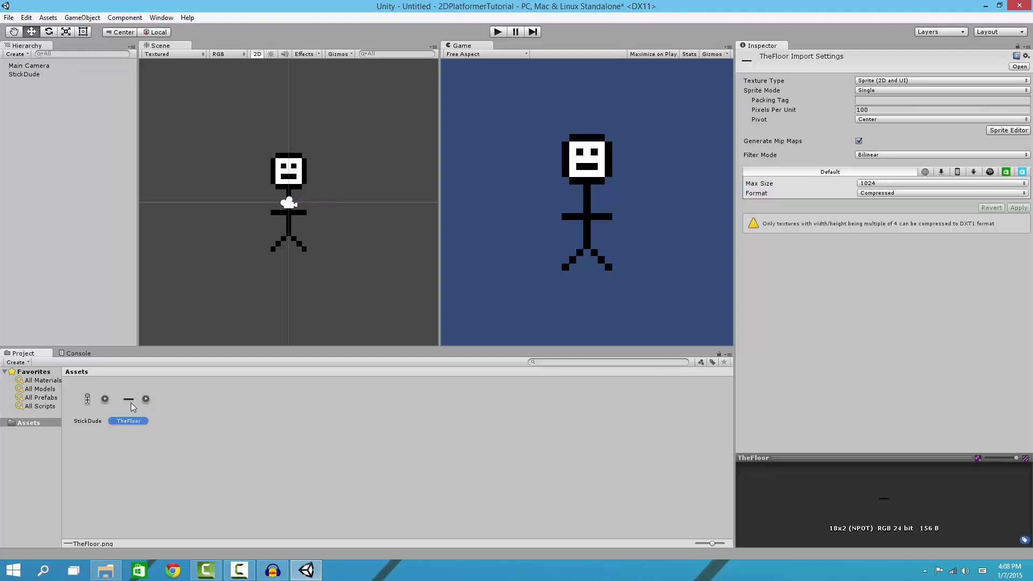
pyautogui.click(893, 157)
pyautogui.click(871, 164)
pyautogui.click(884, 193)
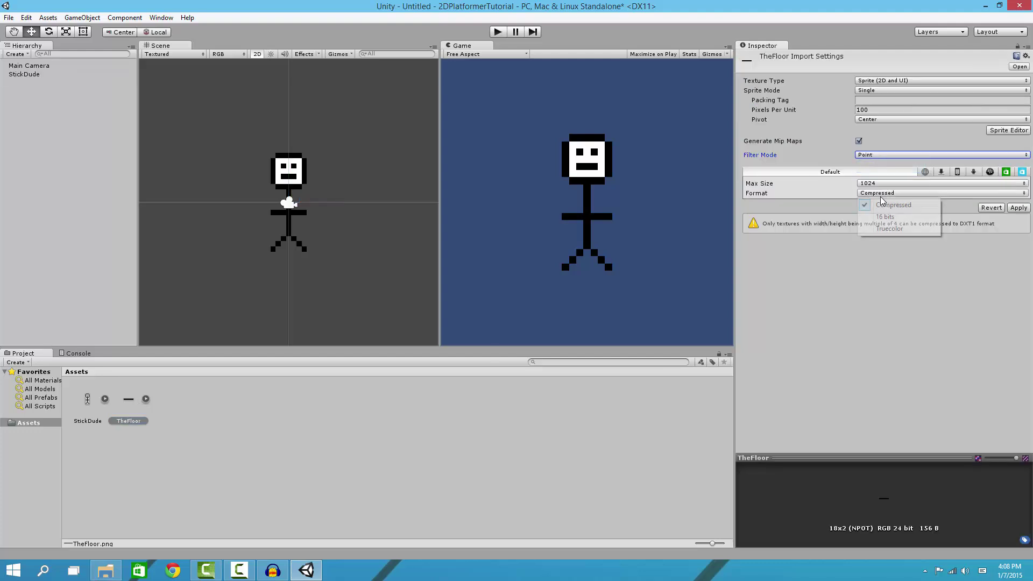
pyautogui.click(874, 222)
pyautogui.click(877, 110)
pyautogui.write('5')
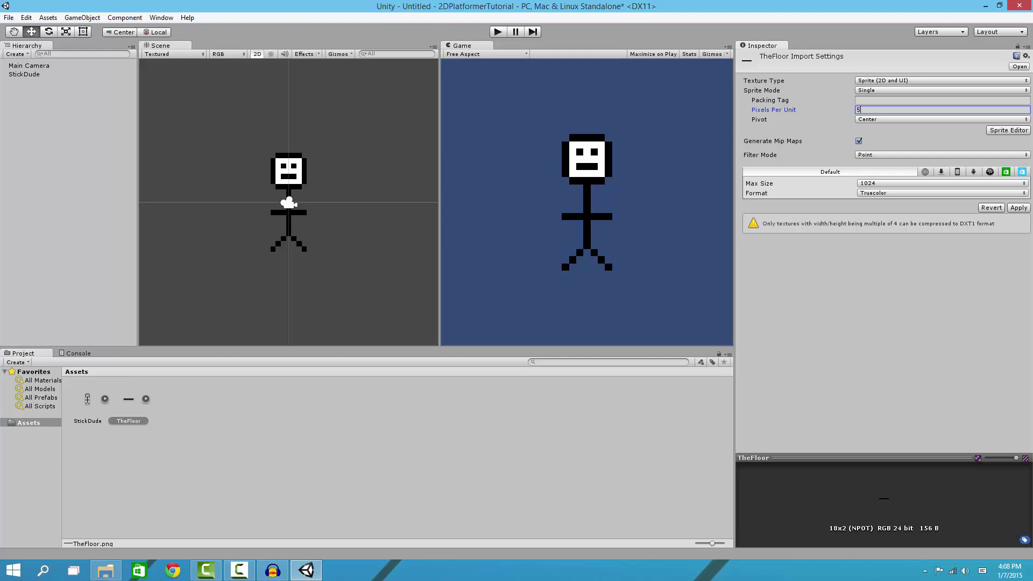
pyautogui.click(1017, 208)
# Step: Place TheFloor in the scene and set its position to X 0 and Y -3, beneath StickDude
pyautogui.moveTo(128, 398); pyautogui.dragTo(261, 316)
pyautogui.click(893, 86)
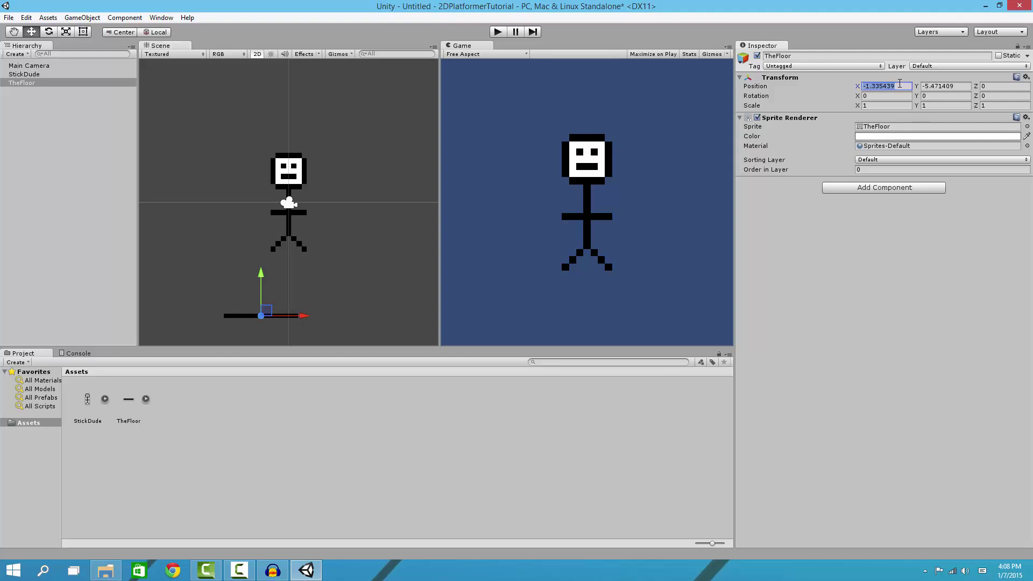
pyautogui.write('0')
pyautogui.press('Tab')
pyautogui.write('0')
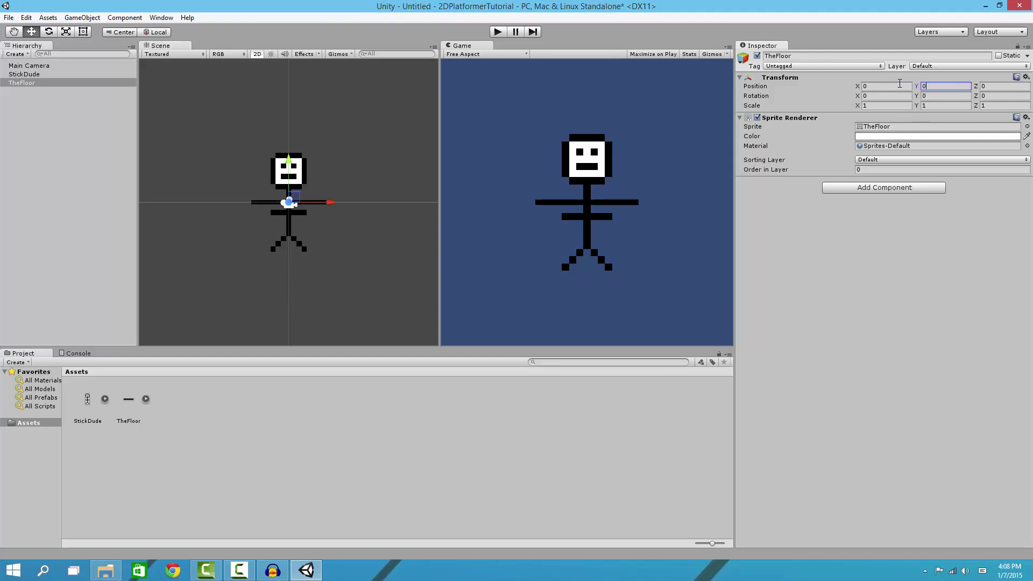
pyautogui.write('3')
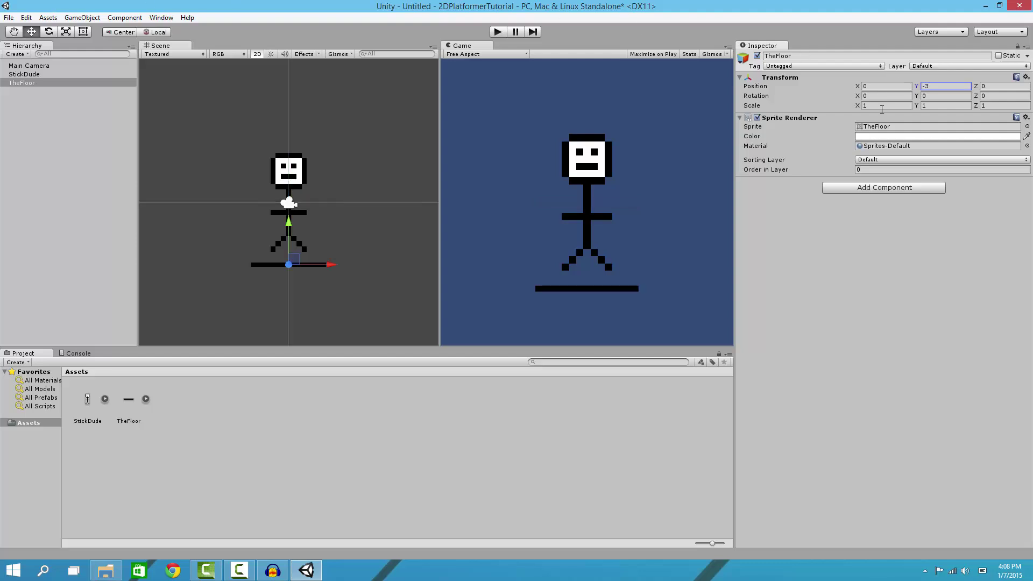
# Step: Widen TheFloor by setting its X scale to 5
pyautogui.click(887, 106)
pyautogui.scroll(-3, 293, 272)
pyautogui.scroll(2, 309, 231)
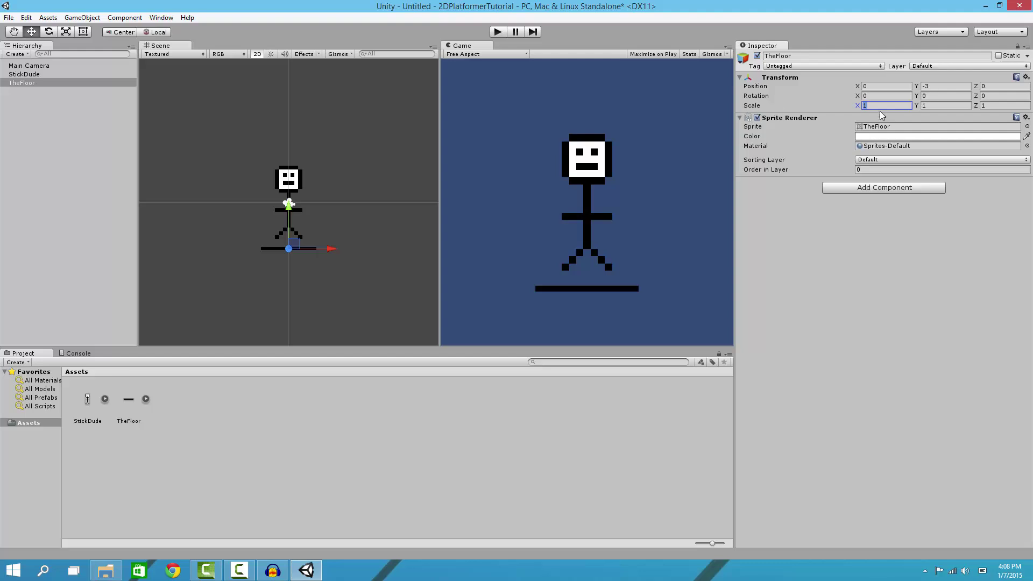
pyautogui.write('5')
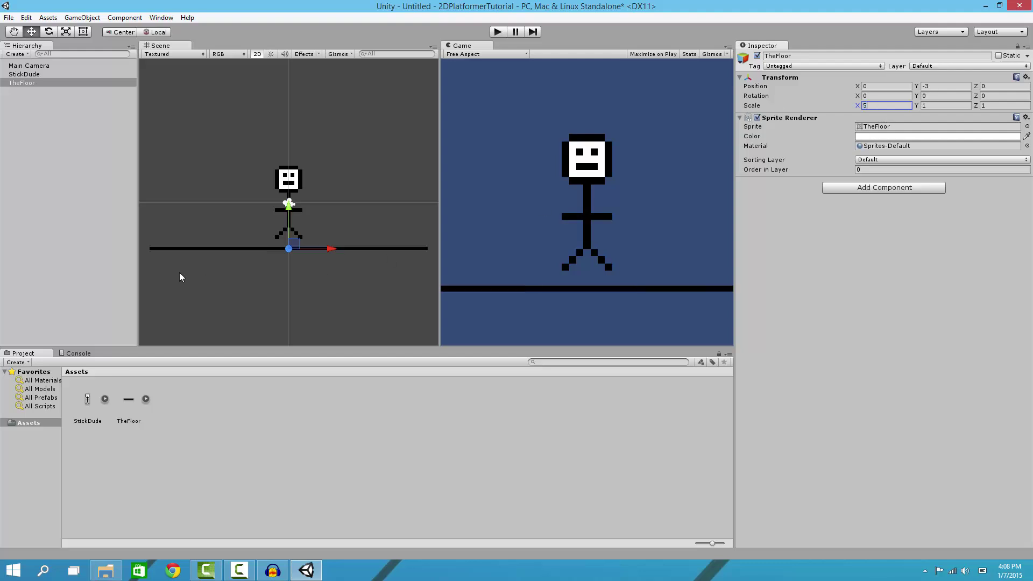
pyautogui.scroll(-2, 180, 274)
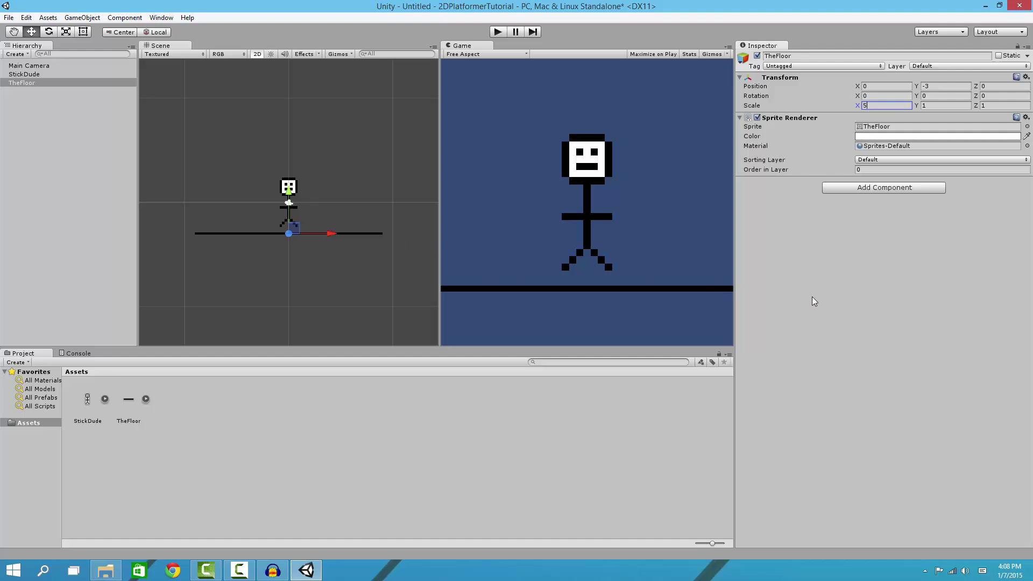
pyautogui.click(831, 295)
# Step: Add a Box Collider 2D component to the StickDude object
pyautogui.click(58, 75)
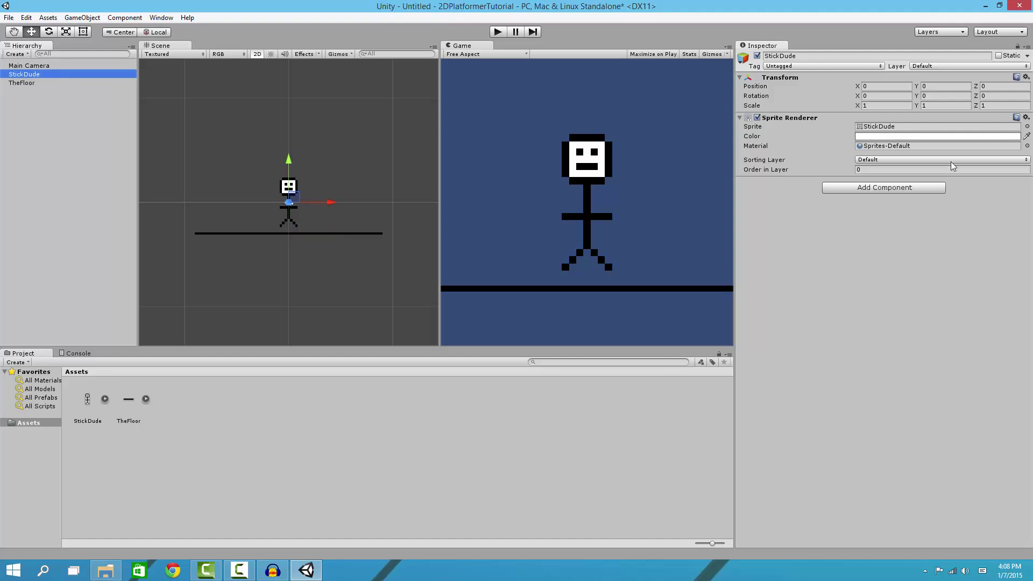
pyautogui.click(899, 189)
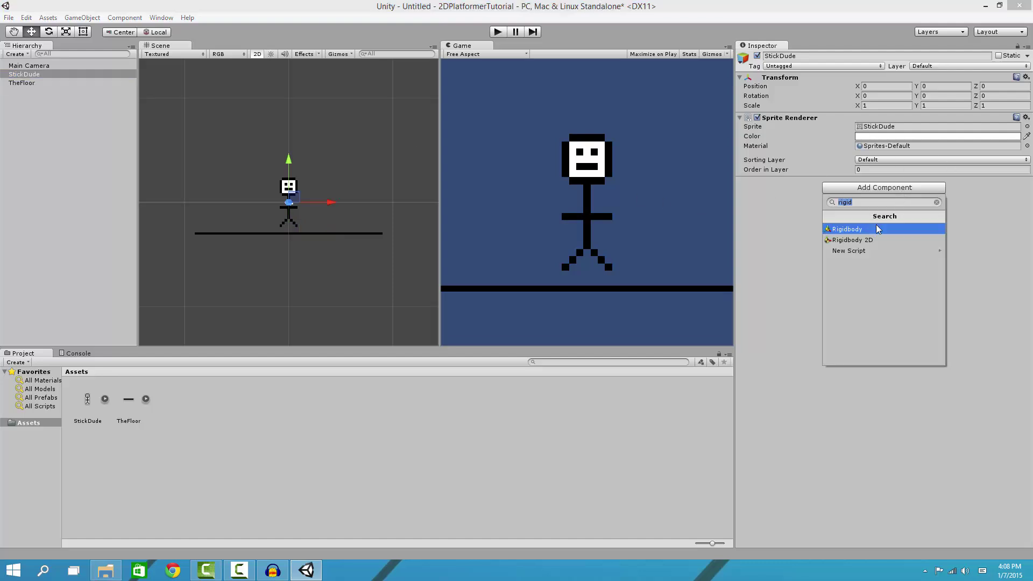
pyautogui.press('BackSpace')
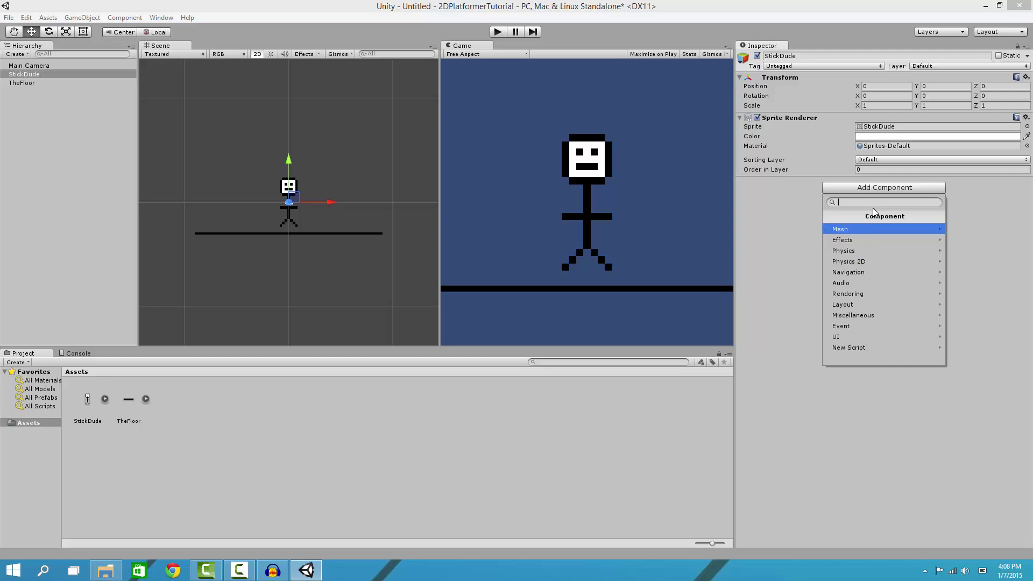
pyautogui.write('box coll')
pyautogui.press('Down')
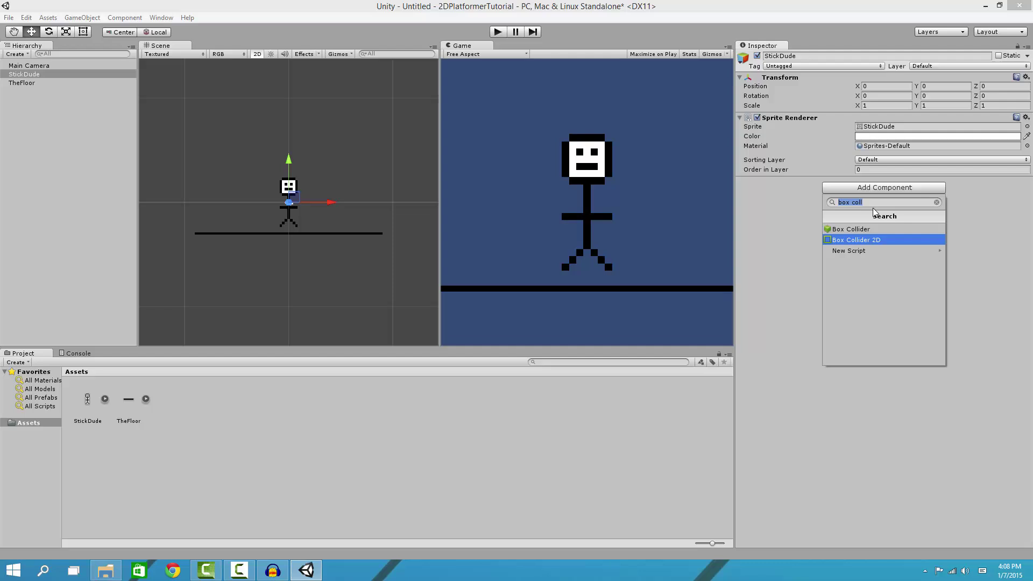
pyautogui.press('Return')
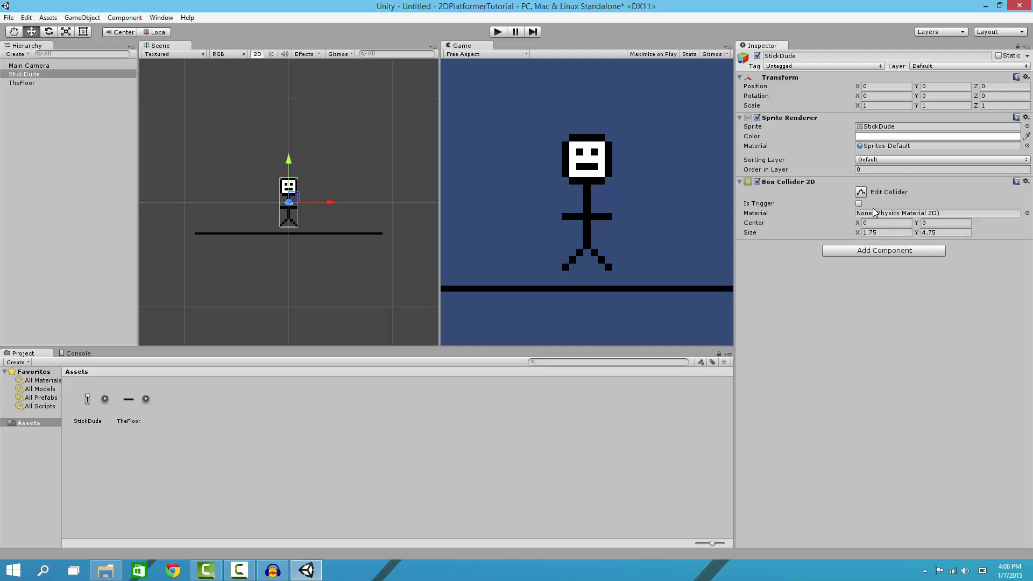
pyautogui.press('f')
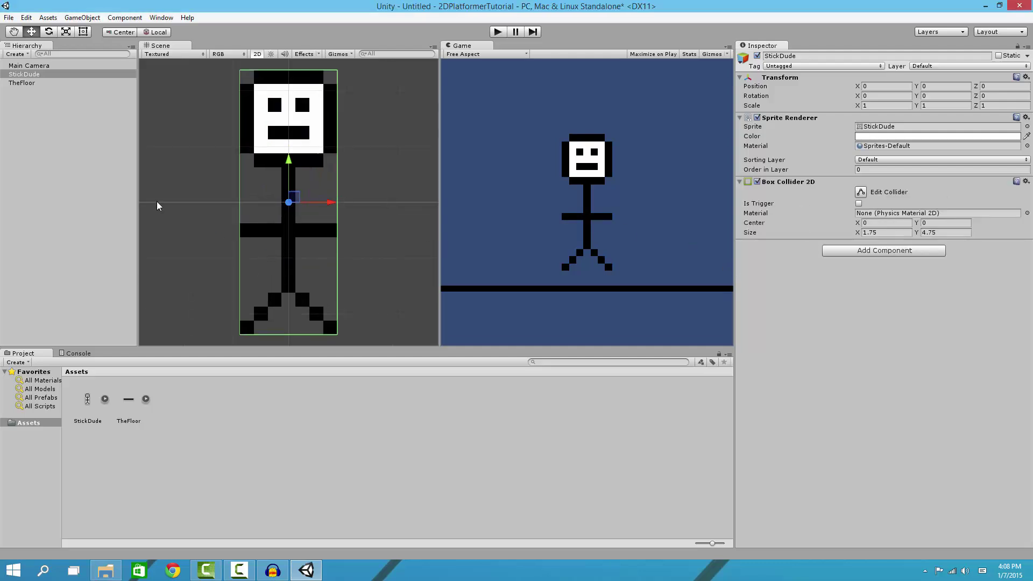
# Step: Add a Box Collider 2D component to TheFloor object in the scene
pyautogui.scroll(-3, 347, 224)
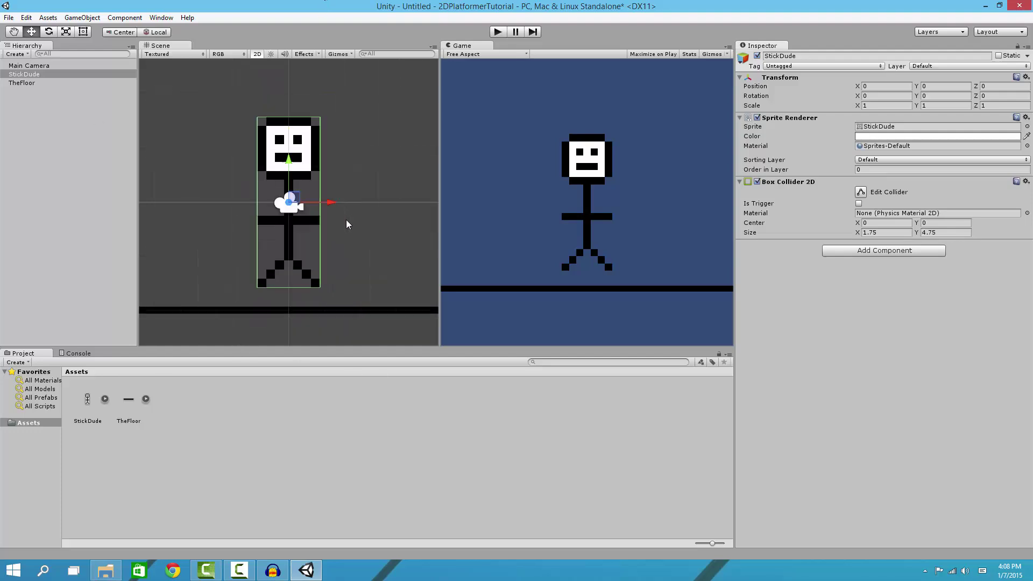
pyautogui.scroll(-2, 349, 228)
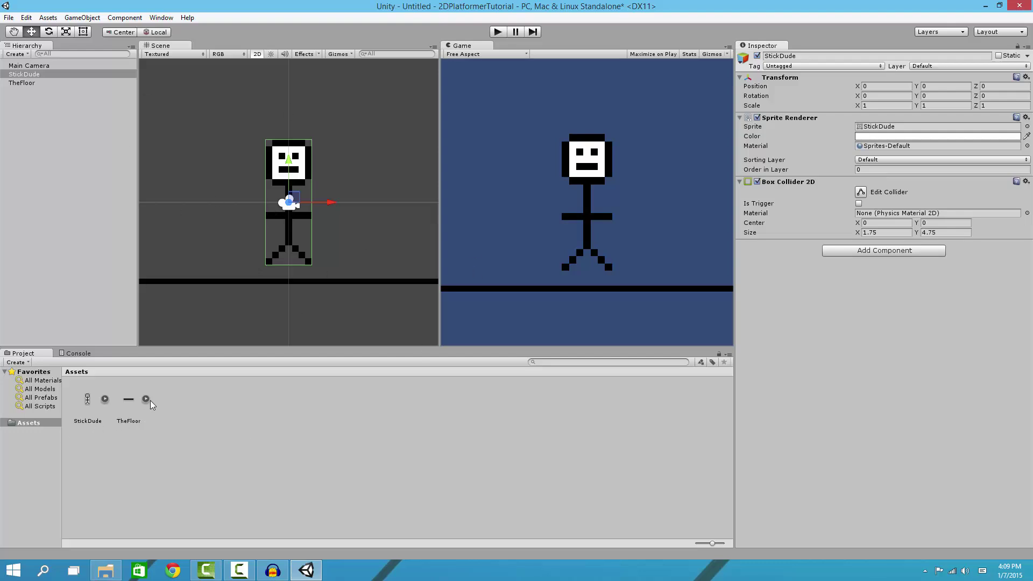
pyautogui.click(250, 281)
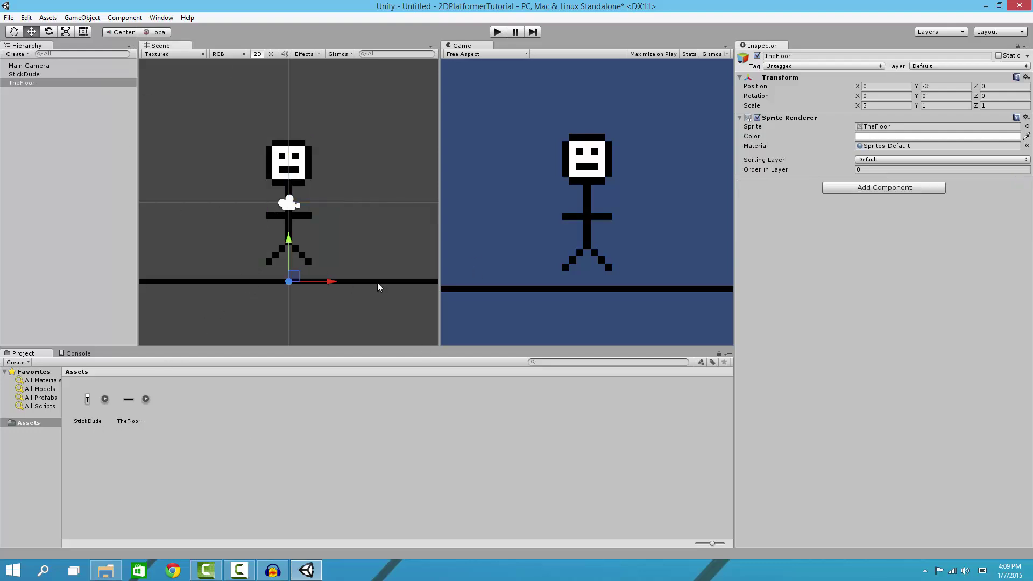
pyautogui.click(842, 188)
pyautogui.click(852, 240)
pyautogui.scroll(-3, 251, 245)
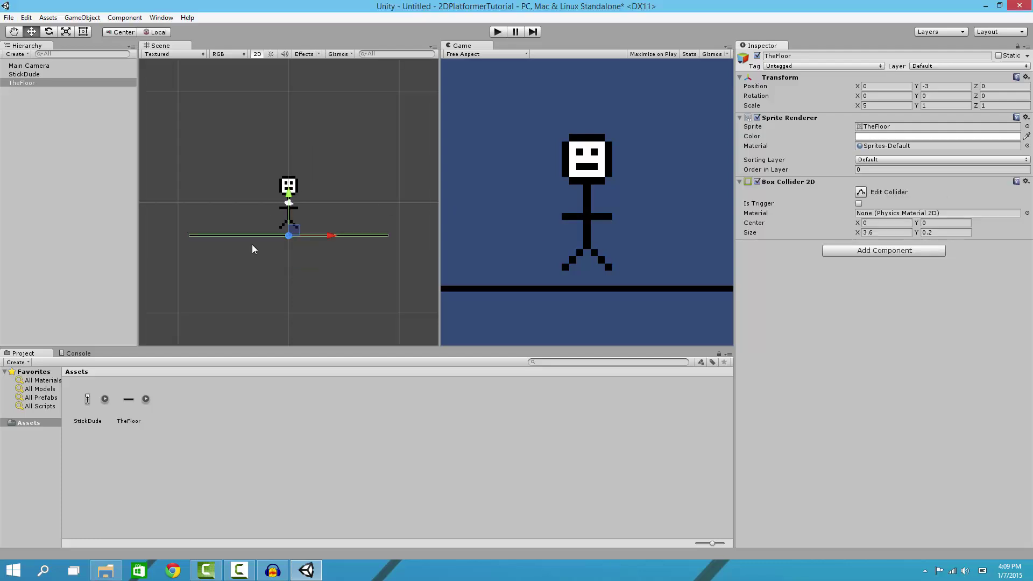
# Step: Select StickDude and run the game briefly to check its behavior with only a collider, and stop it
pyautogui.click(291, 186)
pyautogui.click(498, 32)
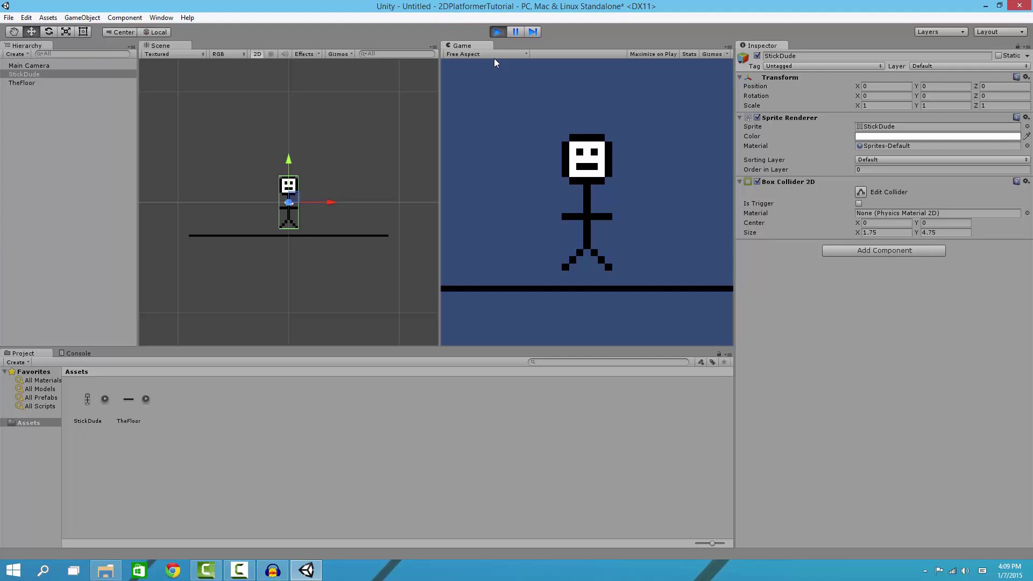
pyautogui.click(499, 33)
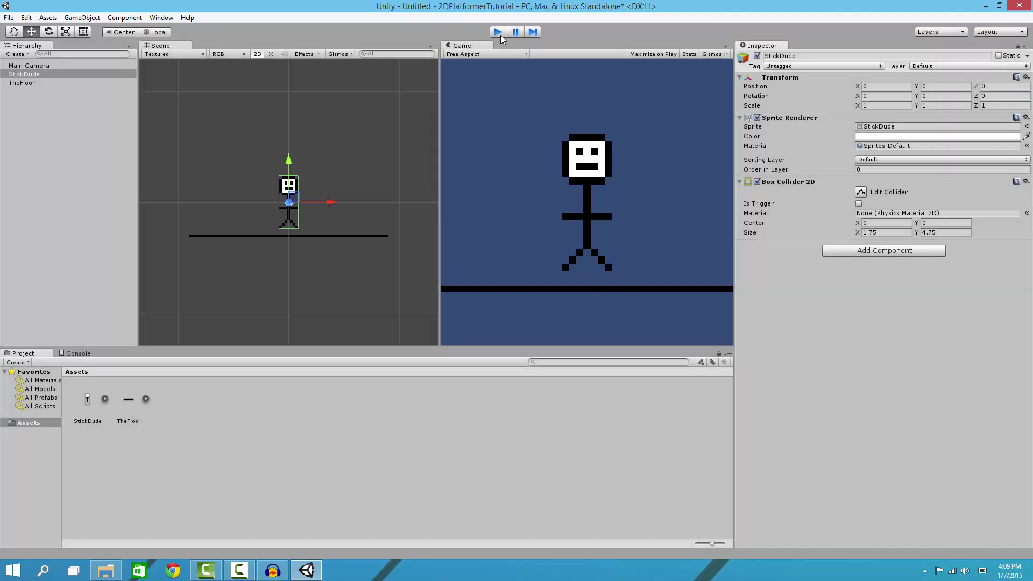
# Step: Add a Rigidbody 2D component to StickDude and play-test its fall onto the floor
pyautogui.click(825, 255)
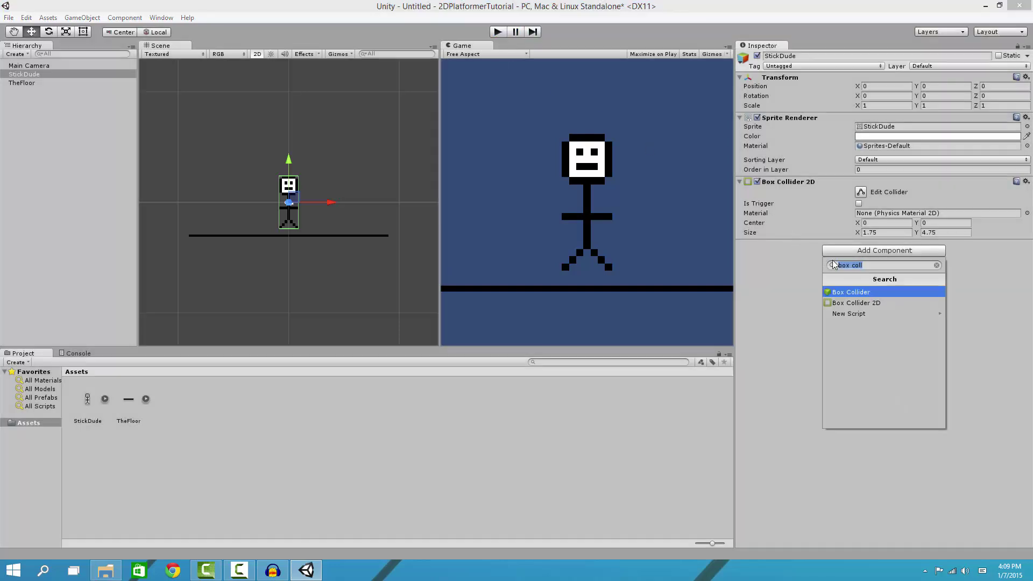
pyautogui.write('idbody')
pyautogui.press('Down')
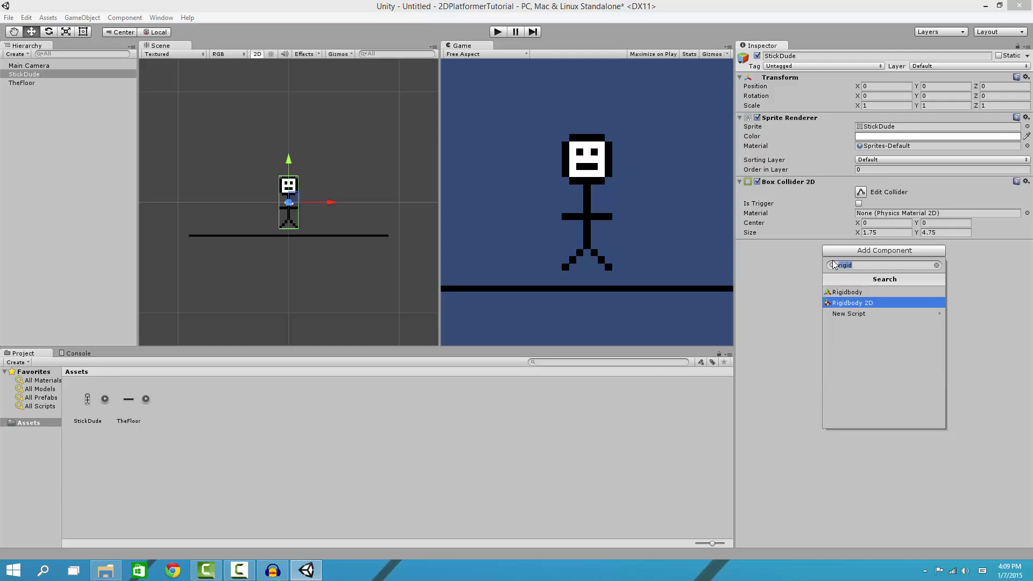
pyautogui.press('Return')
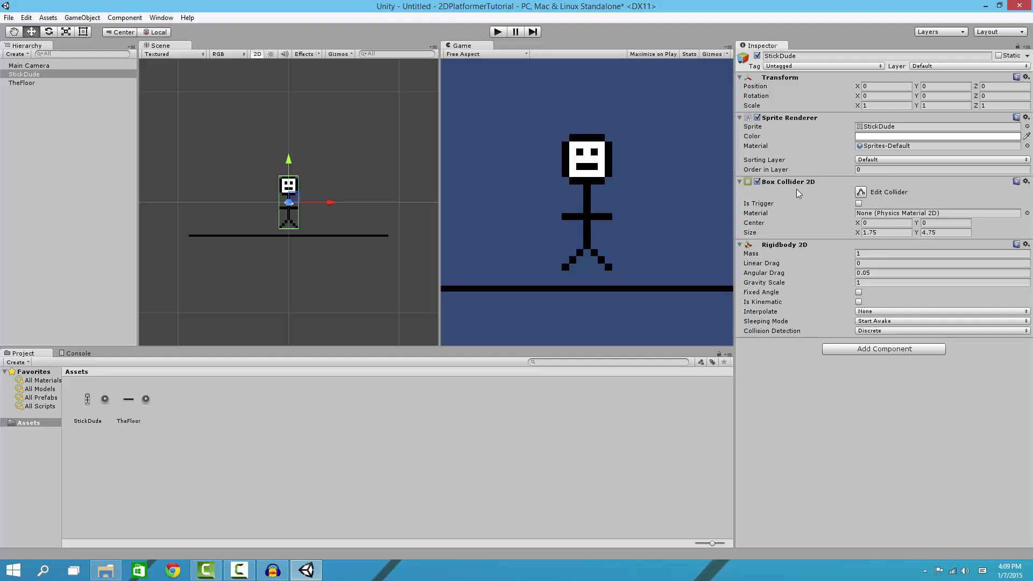
pyautogui.click(497, 31)
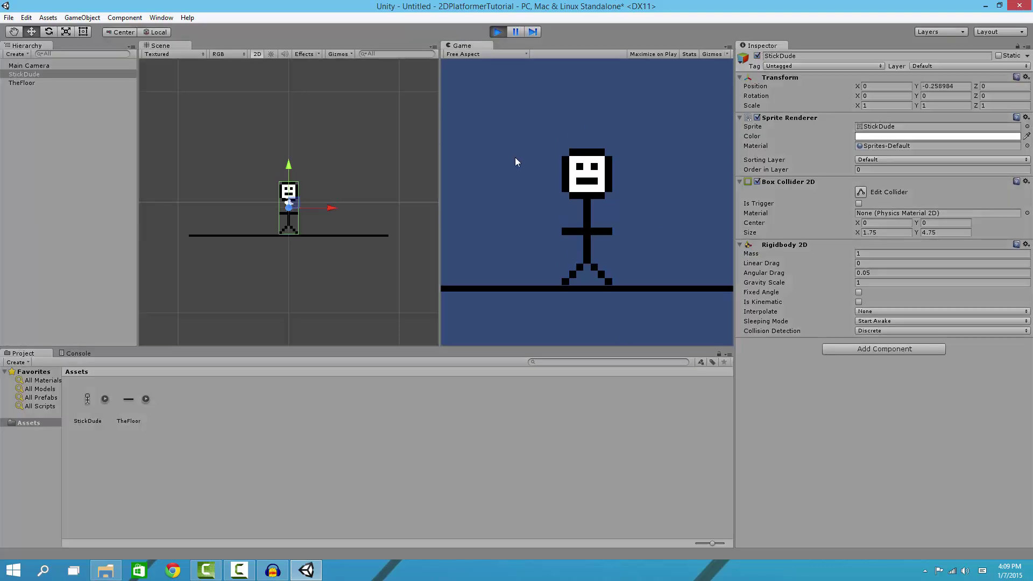
pyautogui.click(495, 32)
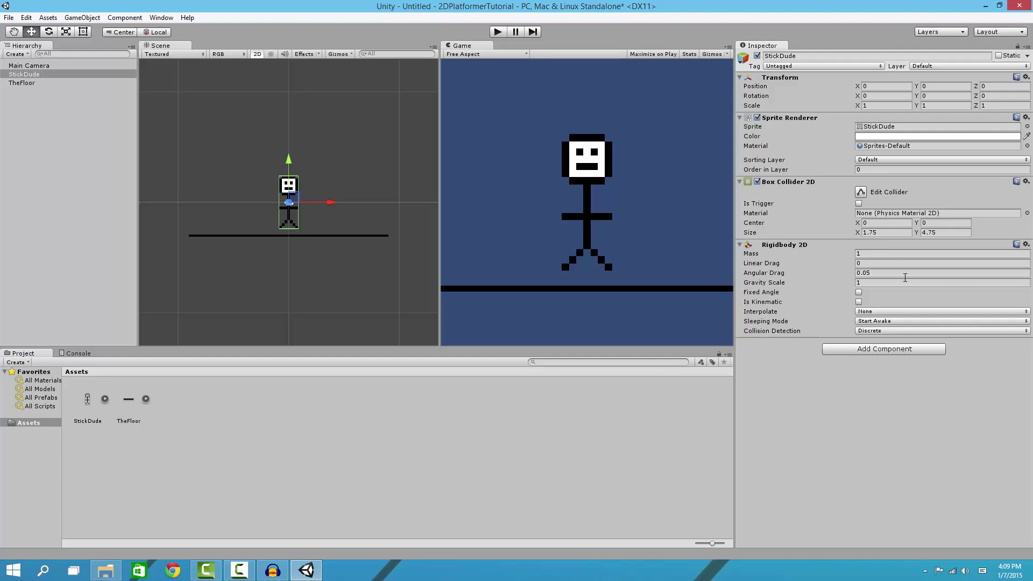
# Step: Enable Fixed Angle on StickDude's Rigidbody 2D and play-test the scene
pyautogui.click(858, 292)
pyautogui.click(500, 34)
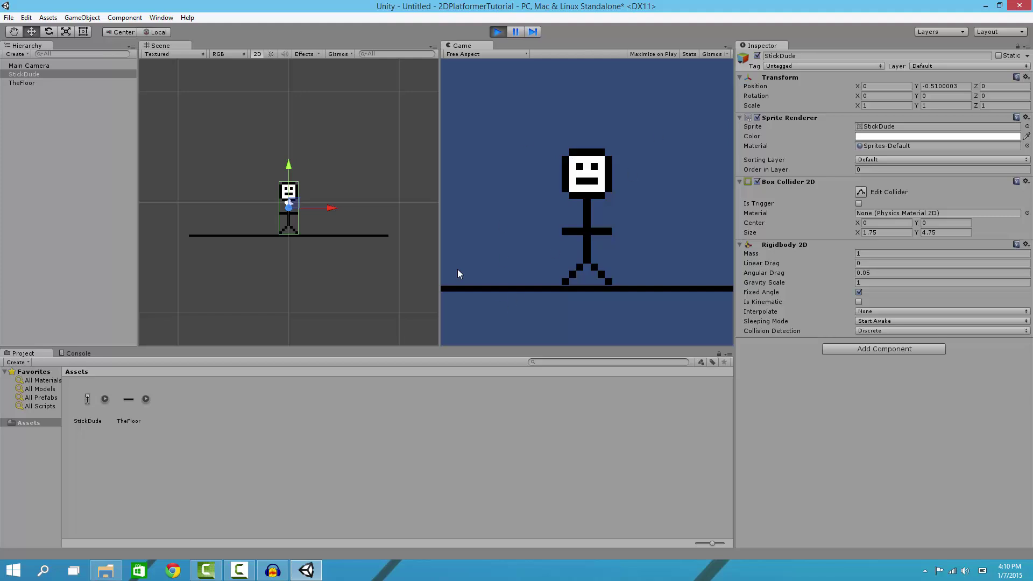
pyautogui.click(497, 32)
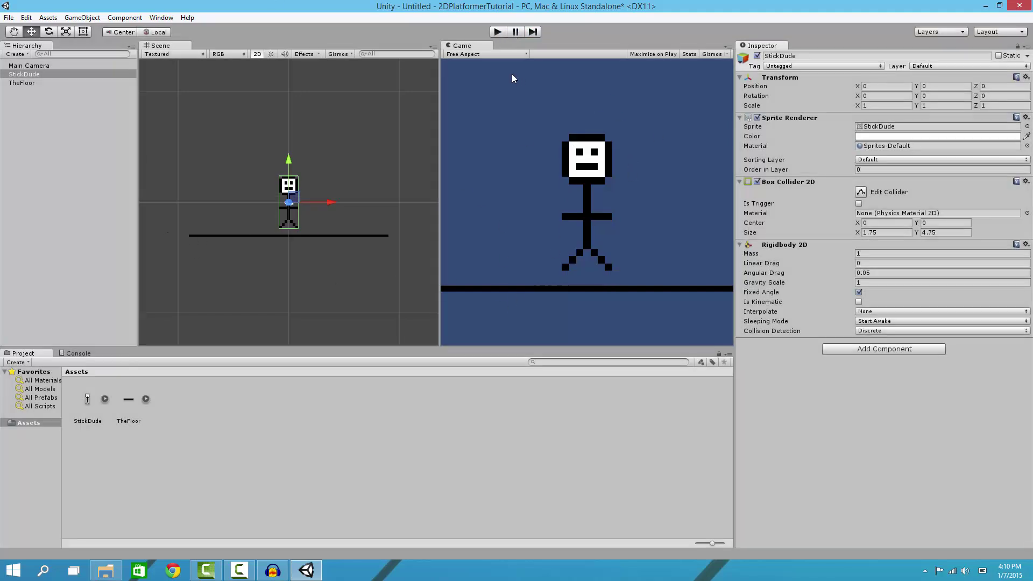